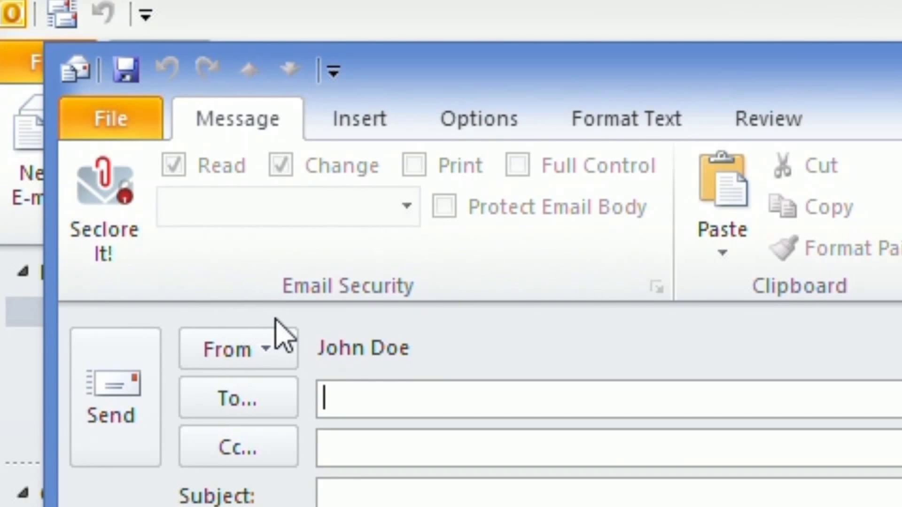
# Address the new message to both recipients by accepting their name suggestions
pyautogui.write('mike')
pyautogui.press('Return')
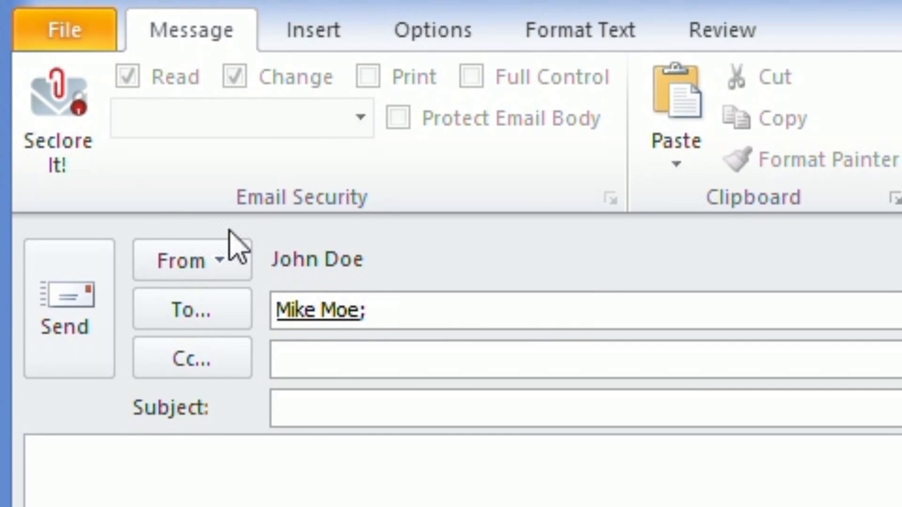
pyautogui.write('sar')
pyautogui.press('Return')
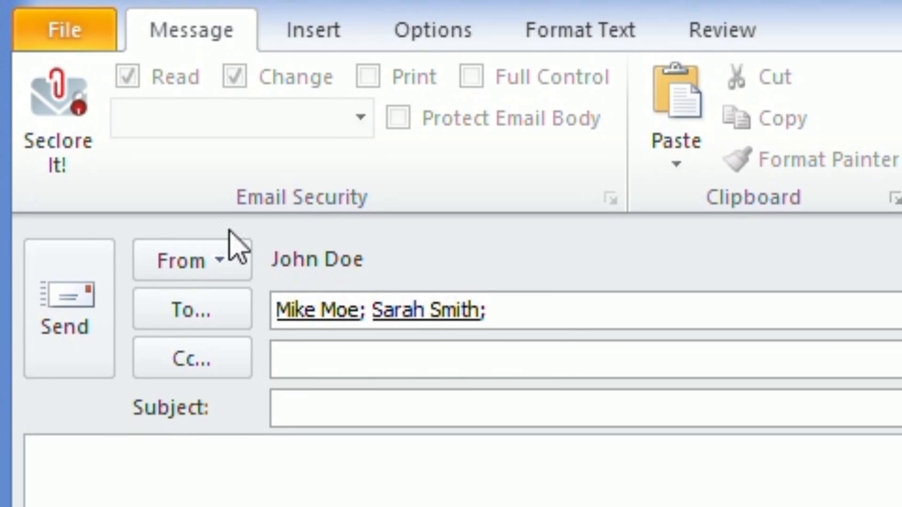
# Enter the subject 'Cost estimates' and begin the body with 'Hi,'
pyautogui.press('Tab')
pyautogui.press('Tab')
pyautogui.write('Cost estimates')
pyautogui.press('Tab')
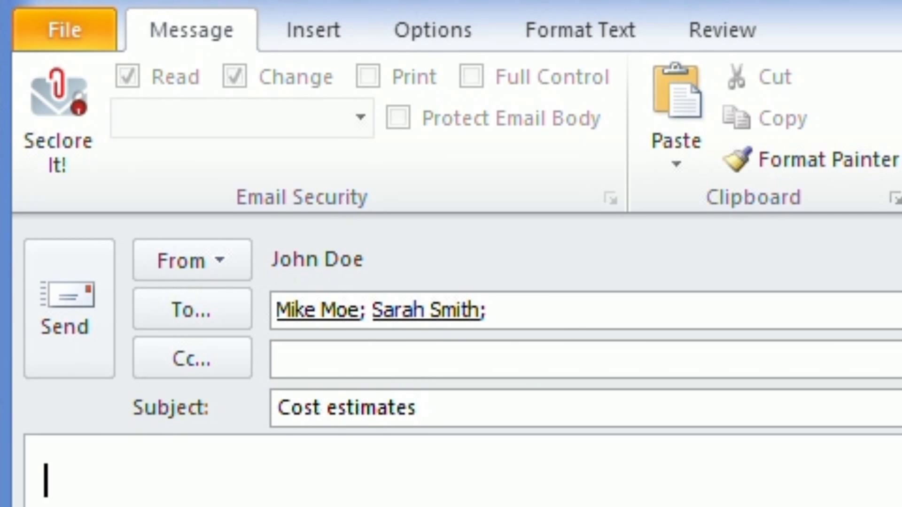
pyautogui.write('Hi,')
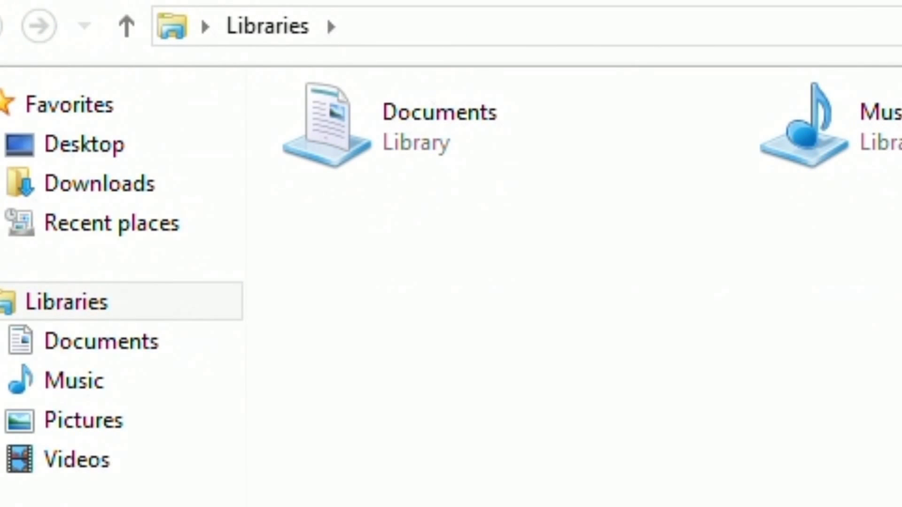
# Drag Cost-Estimates.doc from Documents > Confidential into the message as an attachment
pyautogui.click(101, 341)
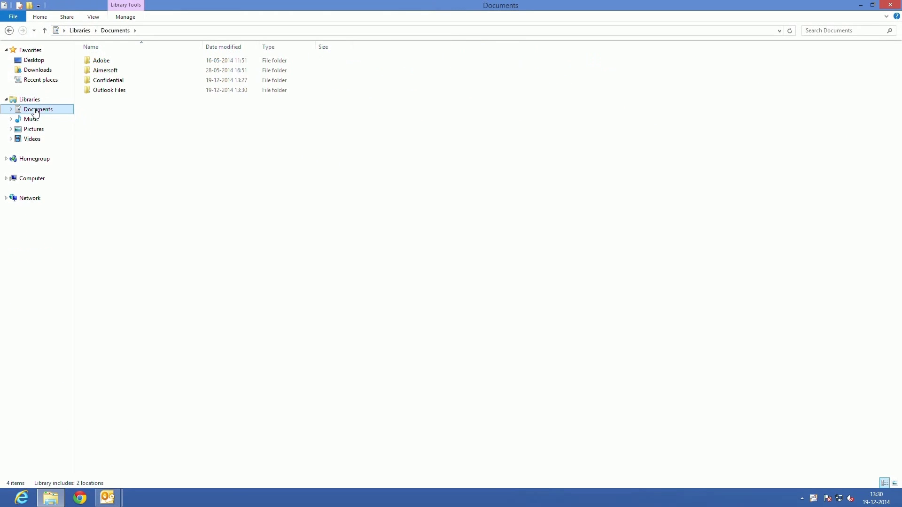
pyautogui.doubleClick(87, 81)
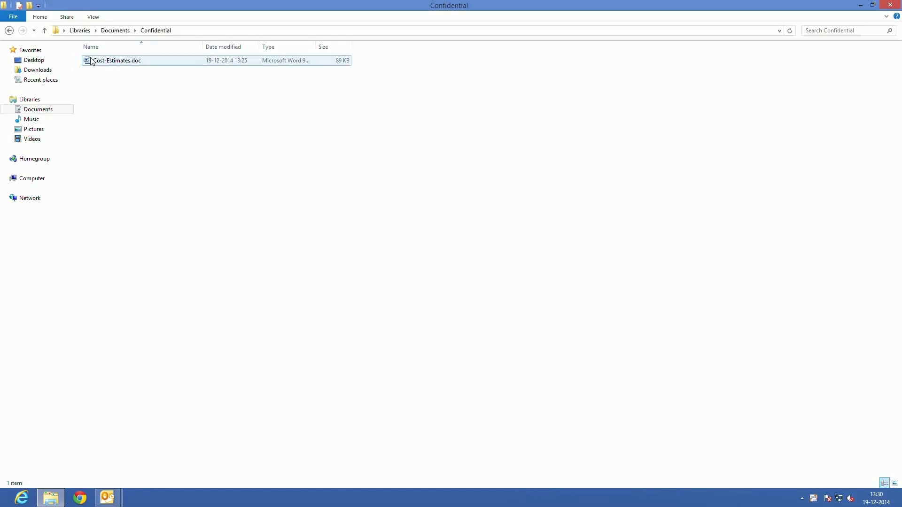
pyautogui.moveTo(90, 61); pyautogui.dragTo(112, 301)
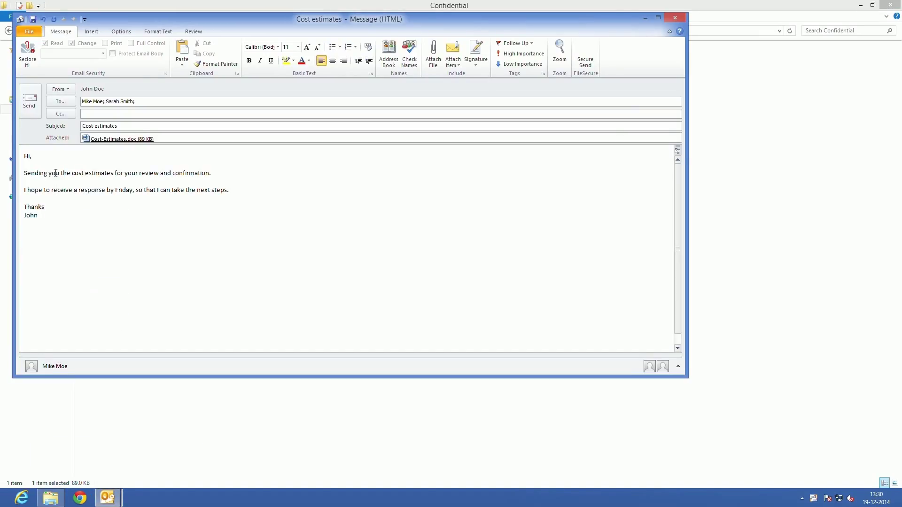
# Protect the message as Seclore Top Secret (read and change, no print), send it, and register the new recipient
pyautogui.click(27, 51)
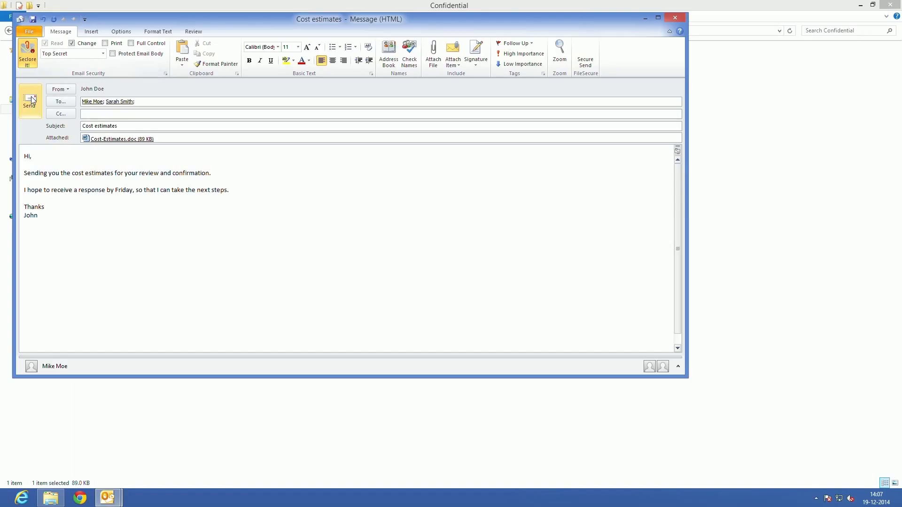
pyautogui.click(31, 99)
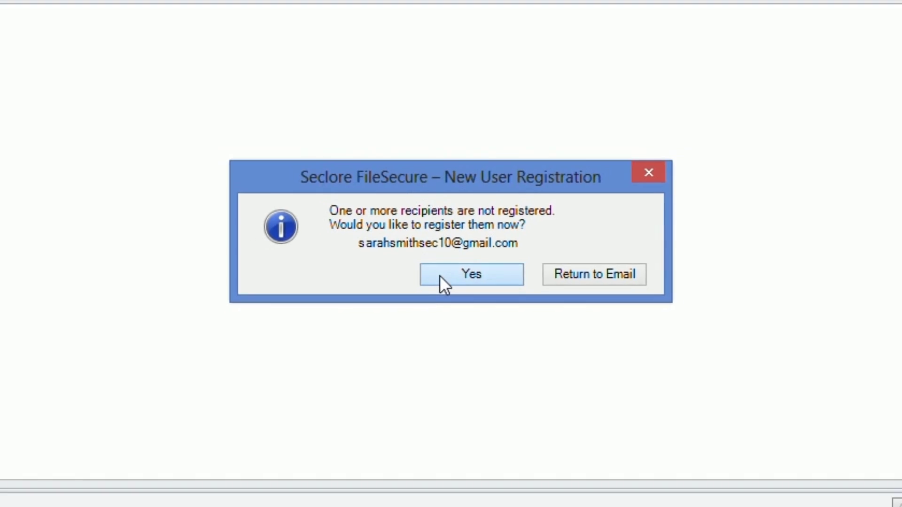
pyautogui.click(440, 279)
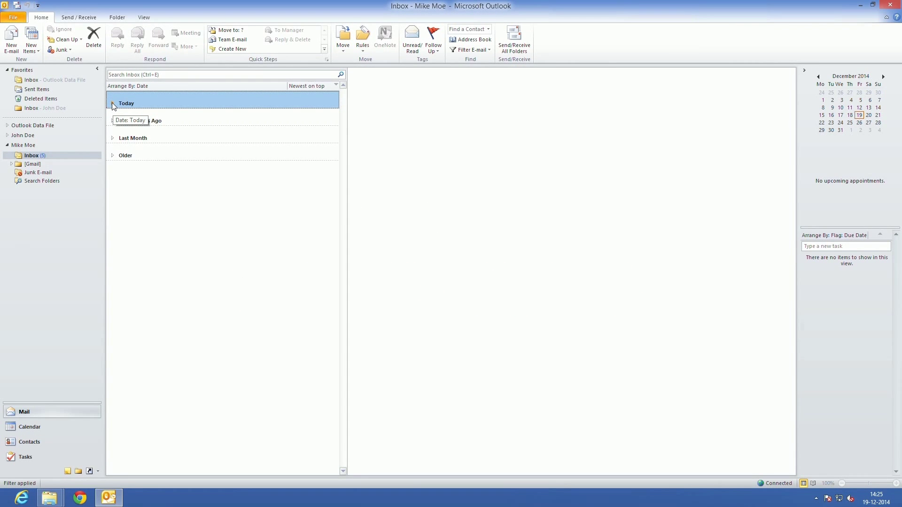
# Open today's Cost estimates message and save its Cost-Estimates.doc attachment to the Desktop
pyautogui.click(112, 102)
pyautogui.click(126, 121)
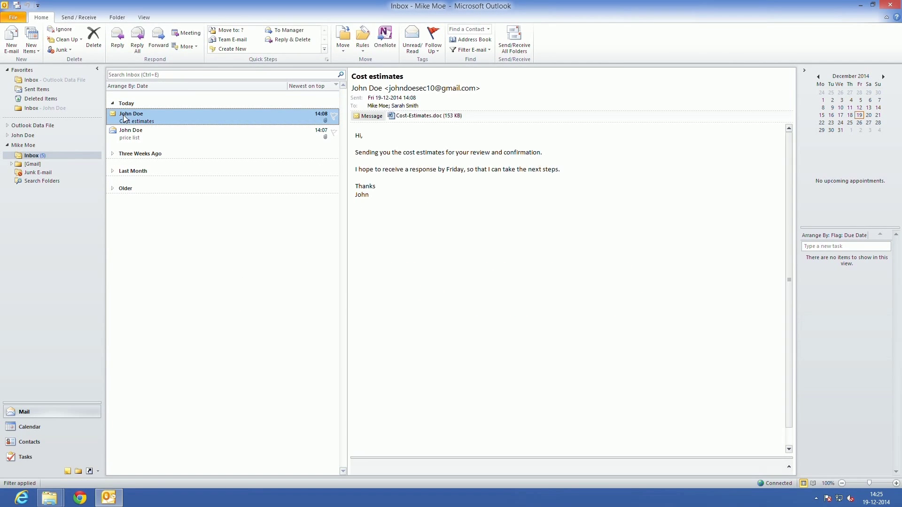
pyautogui.click(436, 118)
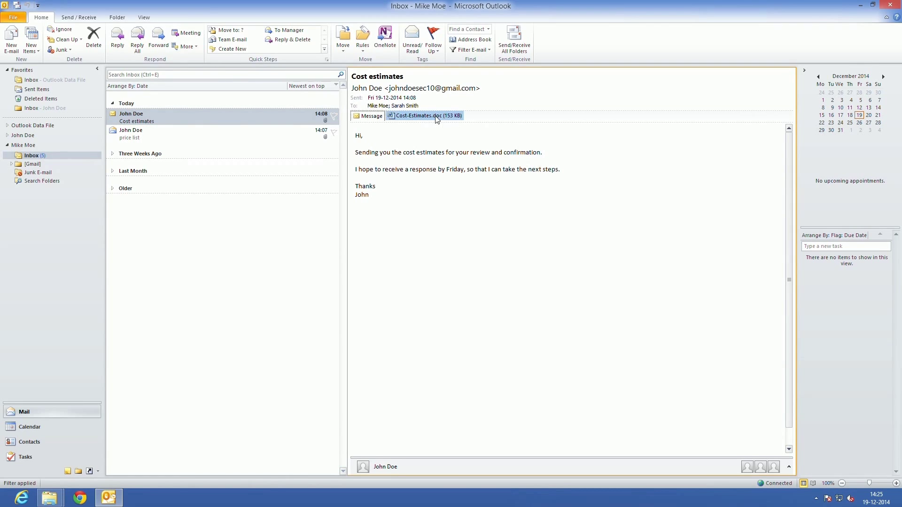
pyautogui.rightClick(436, 117)
pyautogui.click(465, 157)
pyautogui.scroll(2, 70, 92)
pyautogui.click(37, 82)
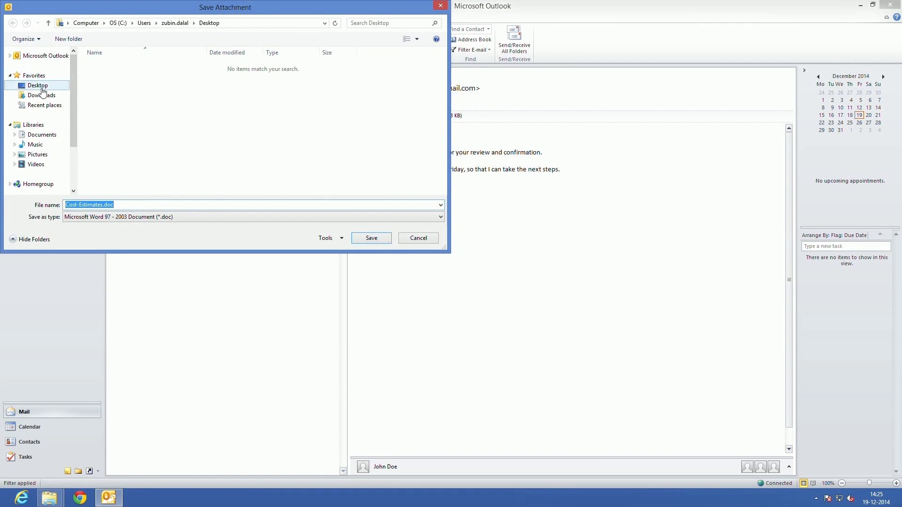
pyautogui.click(378, 241)
# Open the saved Cost-Estimates.doc from the desktop and acknowledge its access permissions summary
pyautogui.press('super+d')
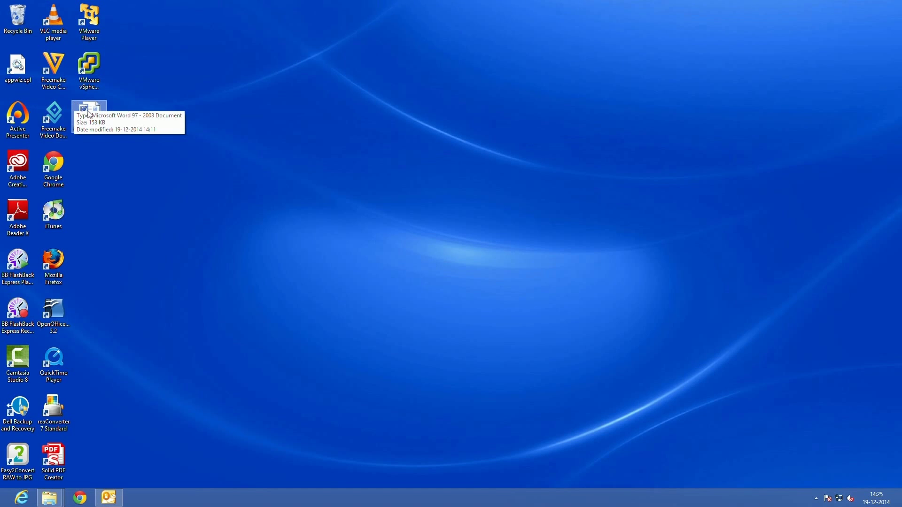
pyautogui.doubleClick(90, 115)
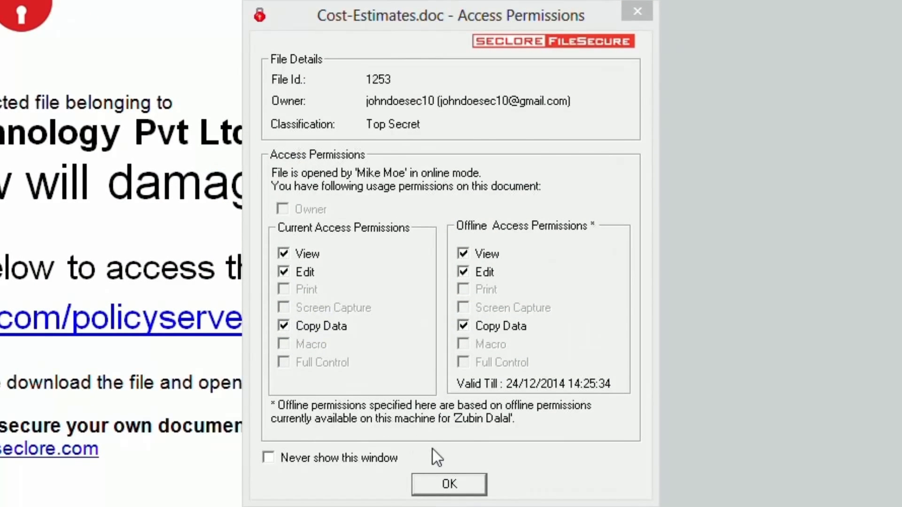
pyautogui.click(433, 480)
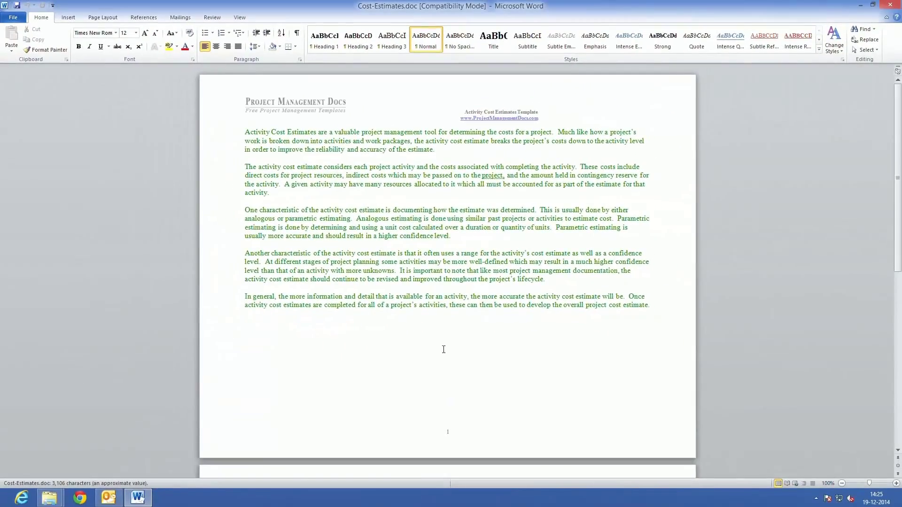
# Change the first sample row's Range to $2000 - $2500
pyautogui.scroll(-13, 444, 349)
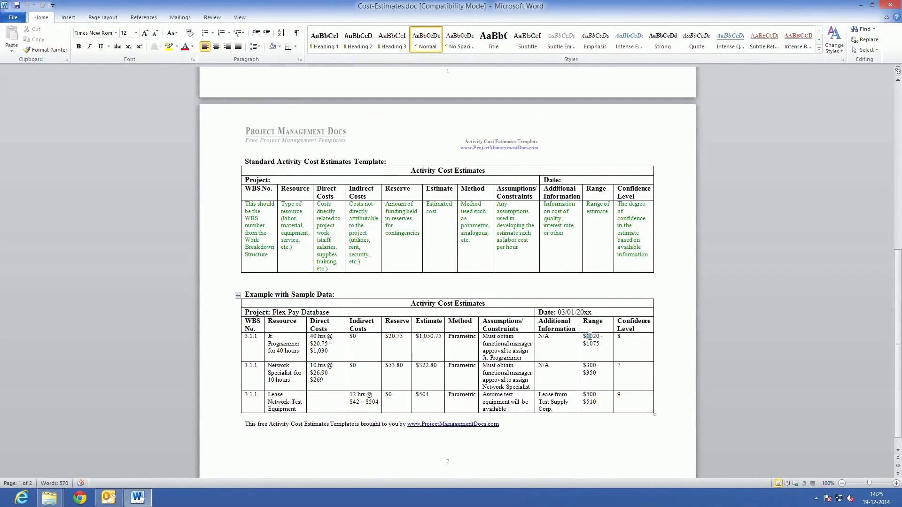
pyautogui.write('2000')
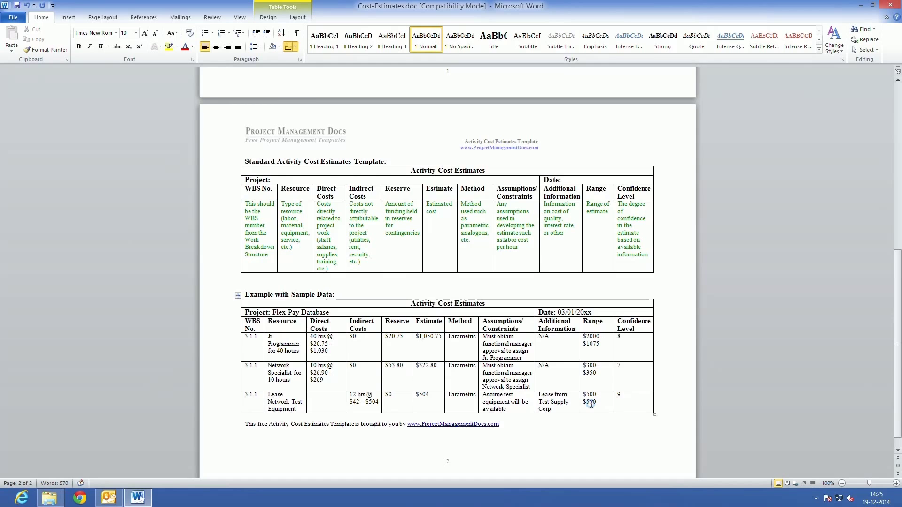
pyautogui.press('Down')
pyautogui.hotkey('ctrl', 'shift', 'Left')
pyautogui.write('2500')
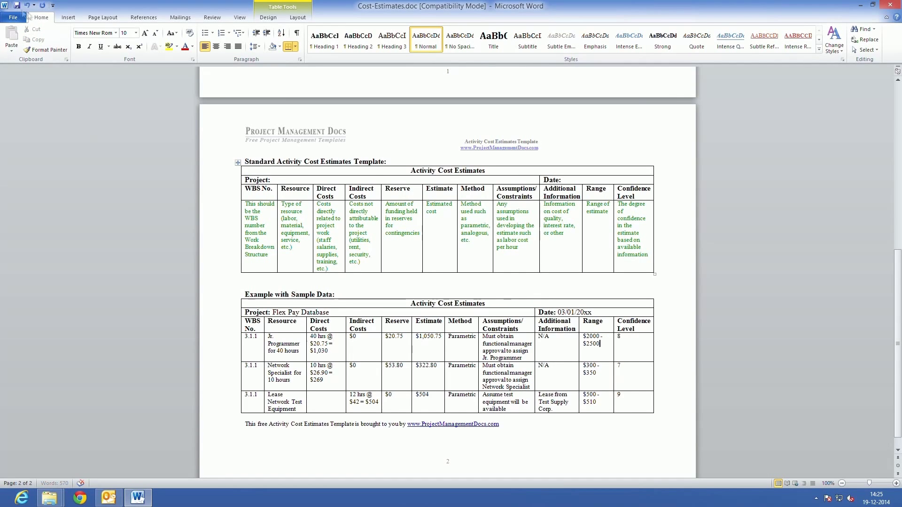
# Try printing via File > Print and dismiss the not-authorized-to-print error
pyautogui.click(13, 17)
pyautogui.click(20, 140)
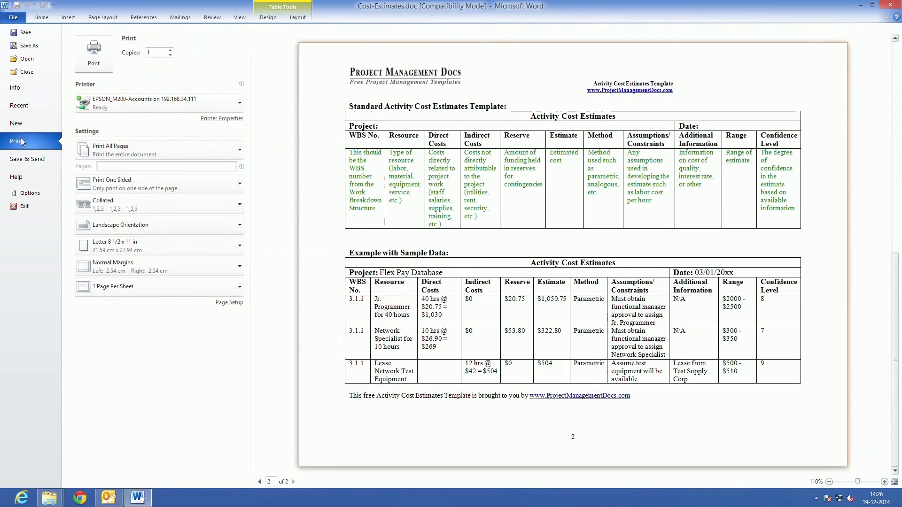
pyautogui.click(108, 66)
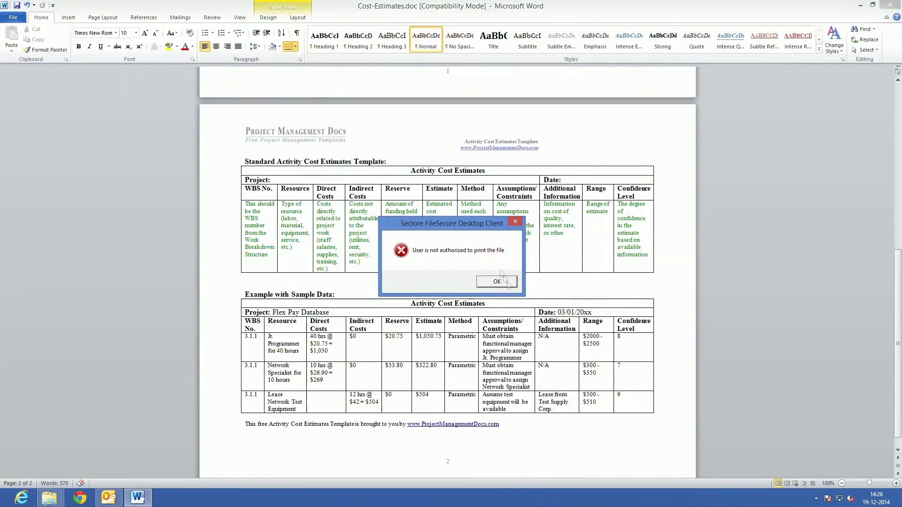
pyautogui.click(506, 284)
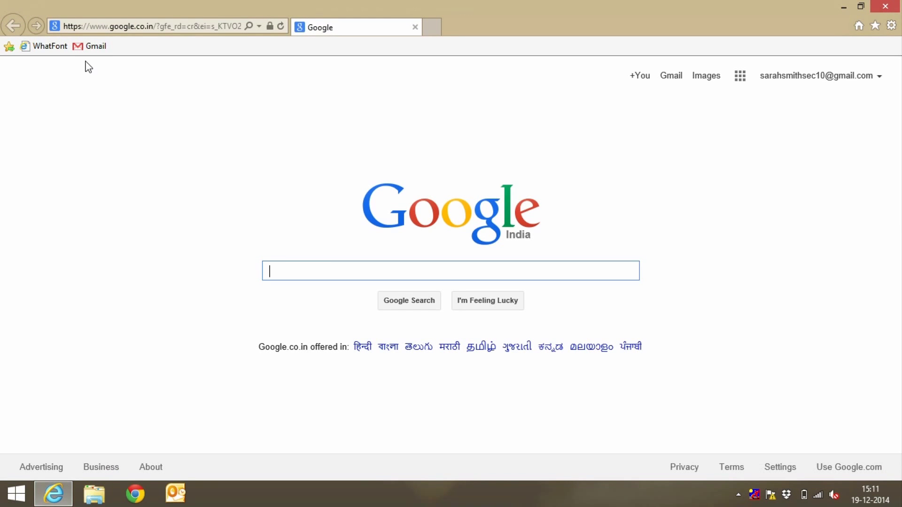
# Open Gmail and the 'Welcome! your account has been created' email
pyautogui.click(93, 49)
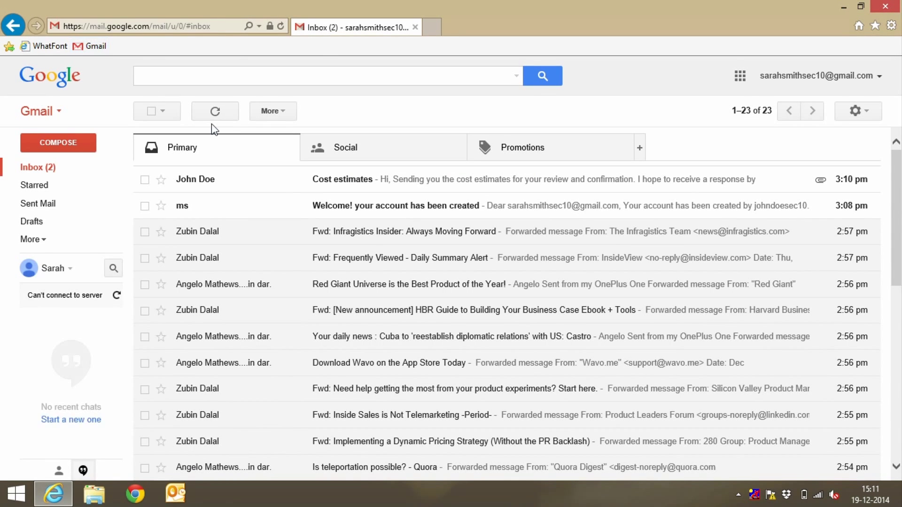
pyautogui.click(321, 209)
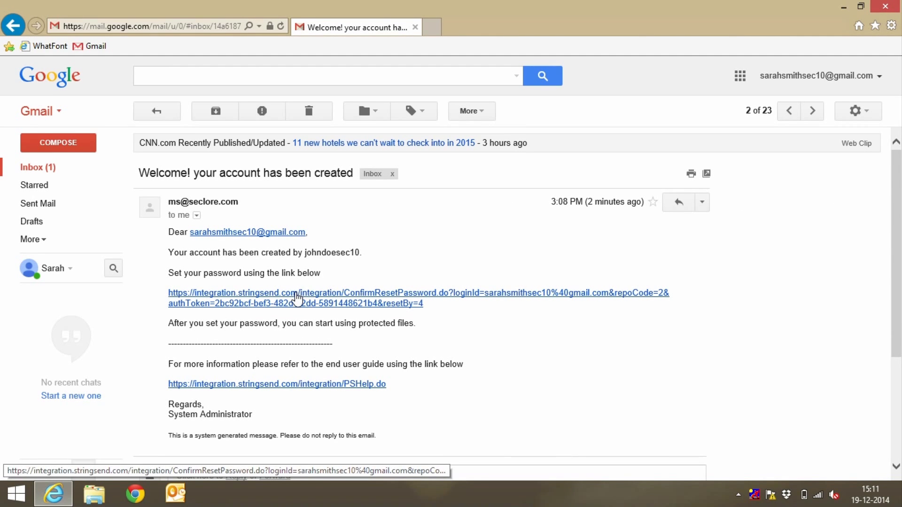
# Follow the reset link, enter and confirm a new account password, save, and close the portal
pyautogui.click(297, 298)
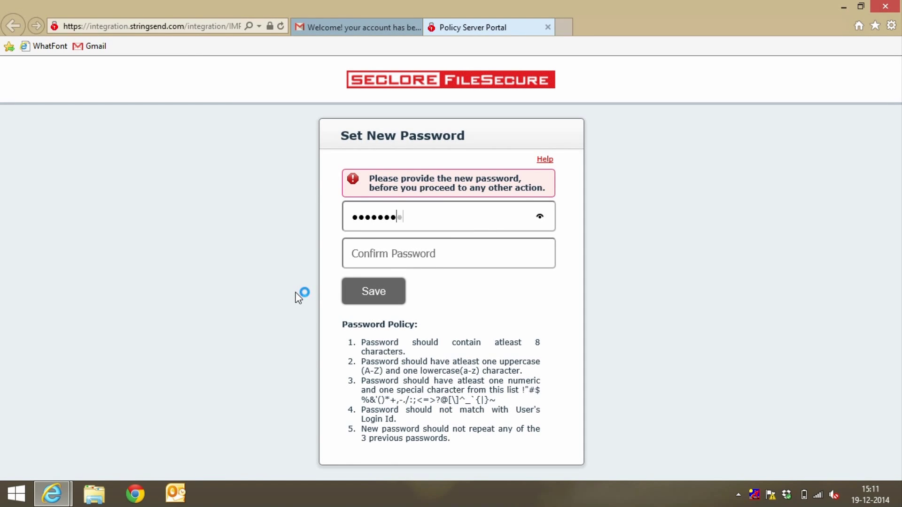
pyautogui.write('••')
pyautogui.press('Tab')
pyautogui.write('•••••••••')
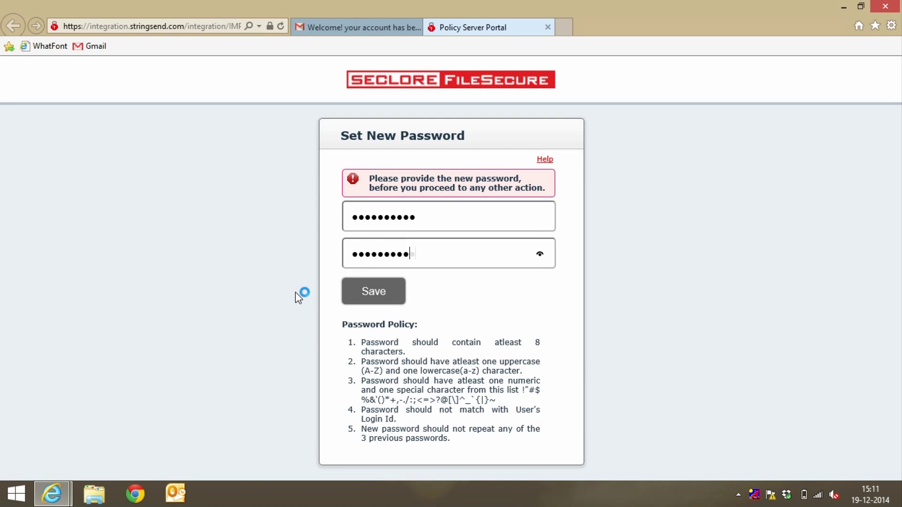
pyautogui.write('•')
pyautogui.click(381, 297)
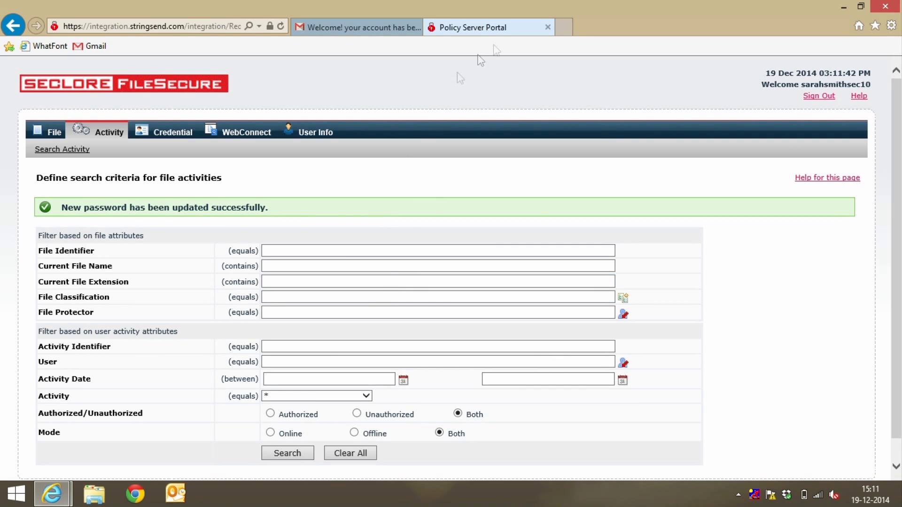
pyautogui.click(549, 28)
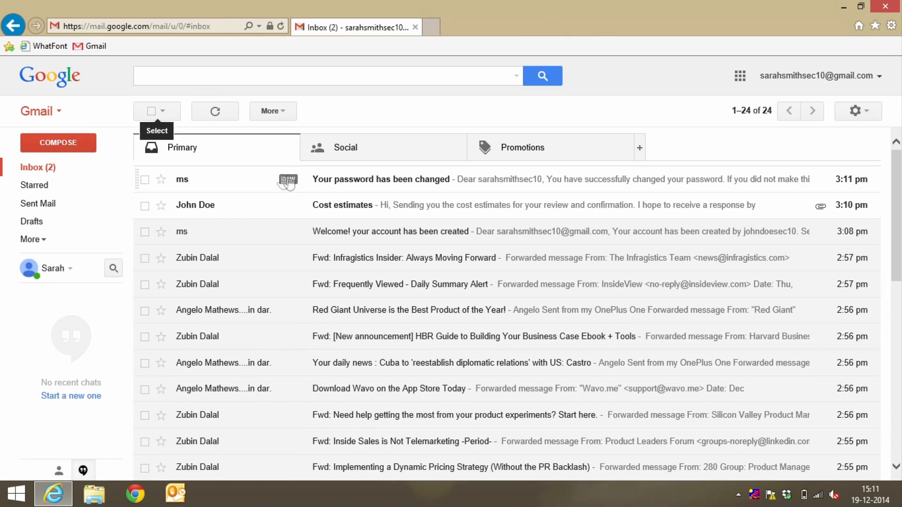
# Download Cost-Estimates.doc from the Cost estimates email, open it in Word, and follow its irm.seclore.com link
pyautogui.click(346, 217)
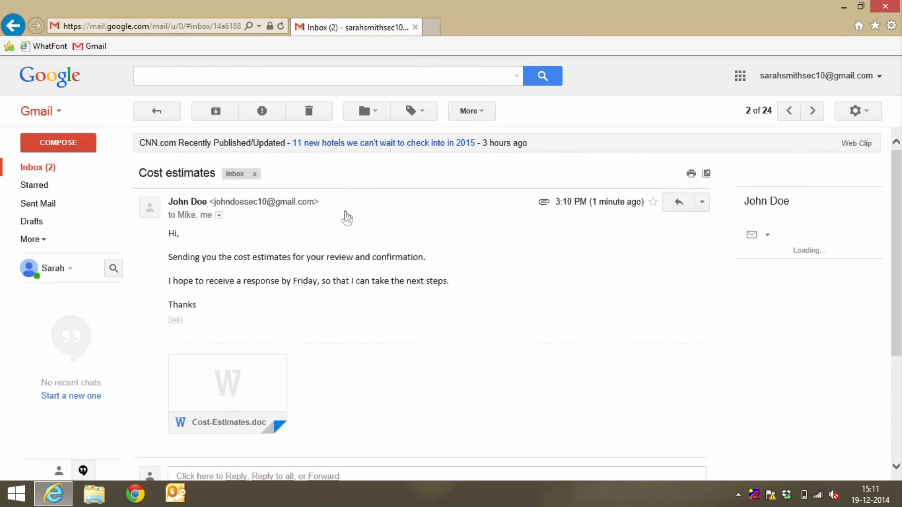
pyautogui.moveTo(231, 408)
pyautogui.click(202, 422)
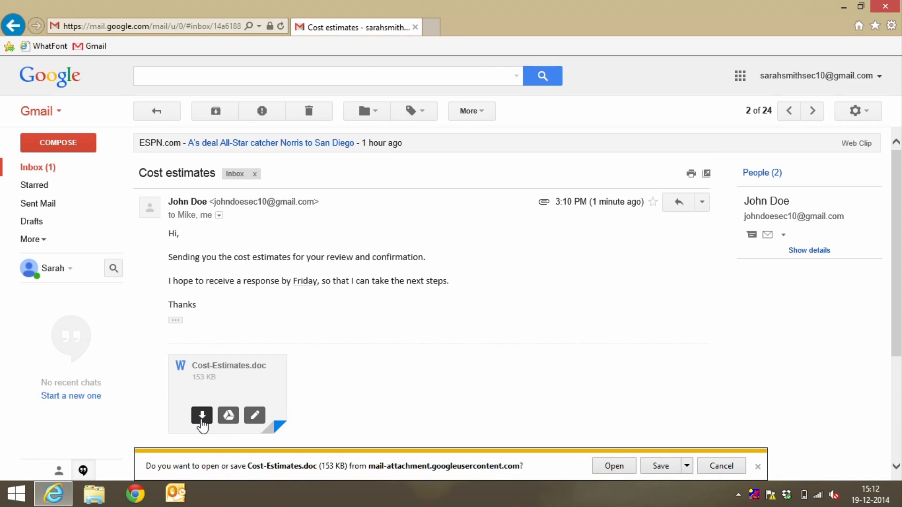
pyautogui.click(660, 467)
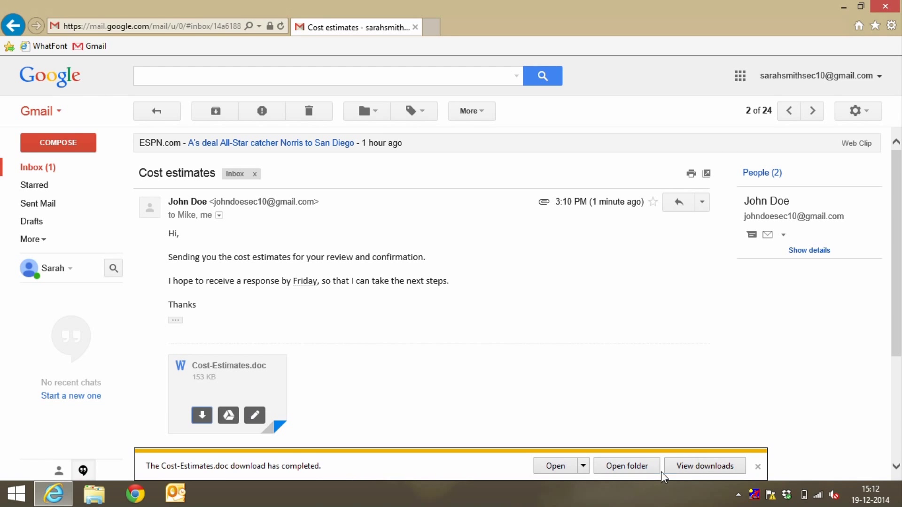
pyautogui.click(564, 469)
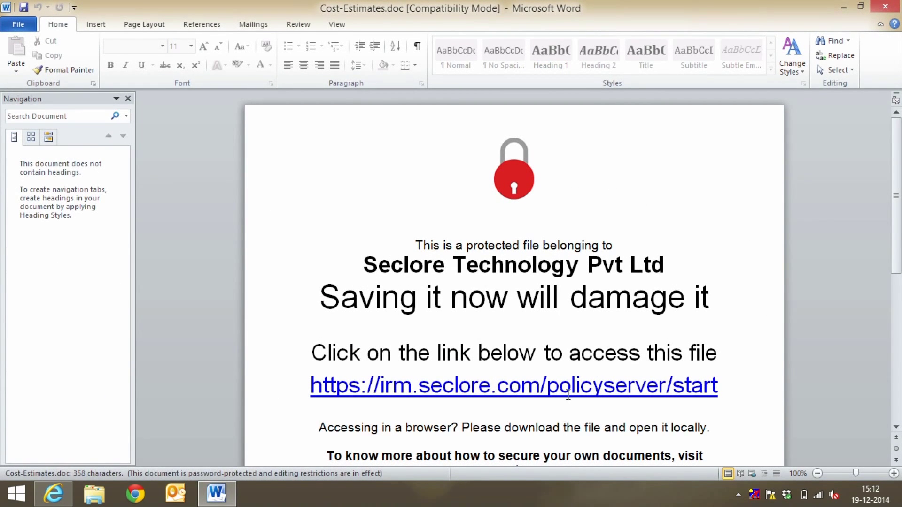
pyautogui.keyDown('ctrl'); pyautogui.click(570, 397); pyautogui.keyUp('ctrl')
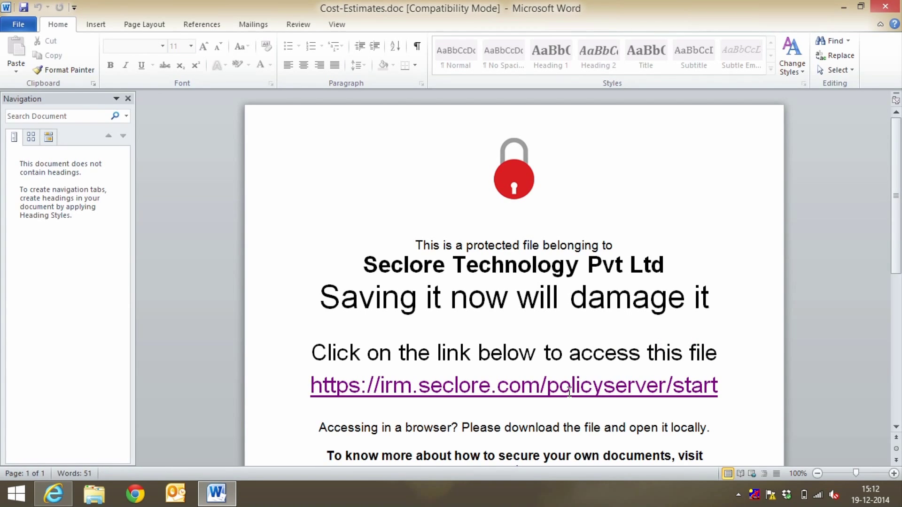
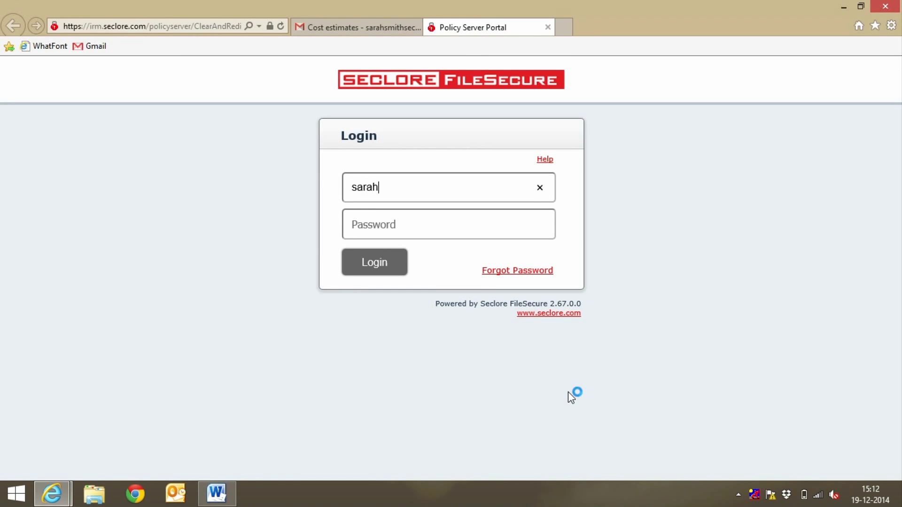
# Sign in with the account e-mail and password, then drop Cost-Estimates.doc from Downloads onto WebConnect
pyautogui.press('Tab')
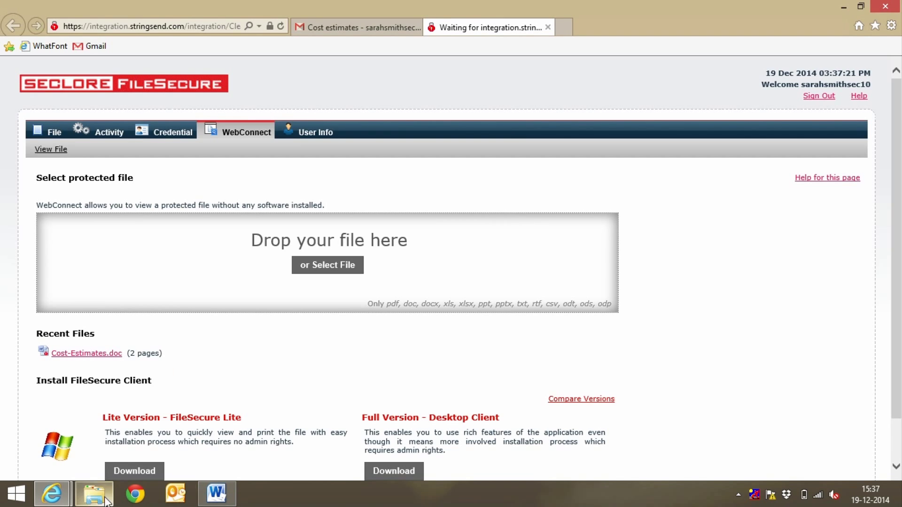
pyautogui.click(98, 414)
pyautogui.moveTo(126, 245); pyautogui.dragTo(413, 267)
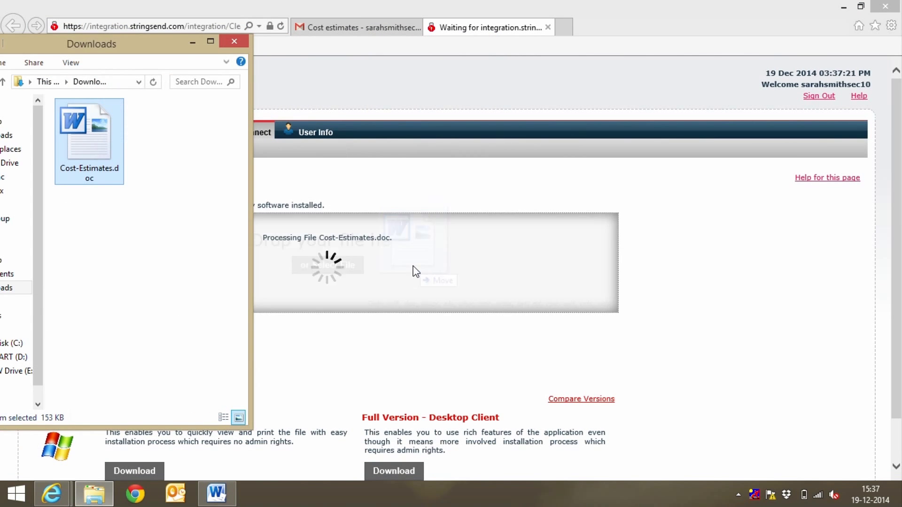
# Scroll through the watermarked Cost-Estimates.doc in the web viewer, then close it
pyautogui.click(235, 41)
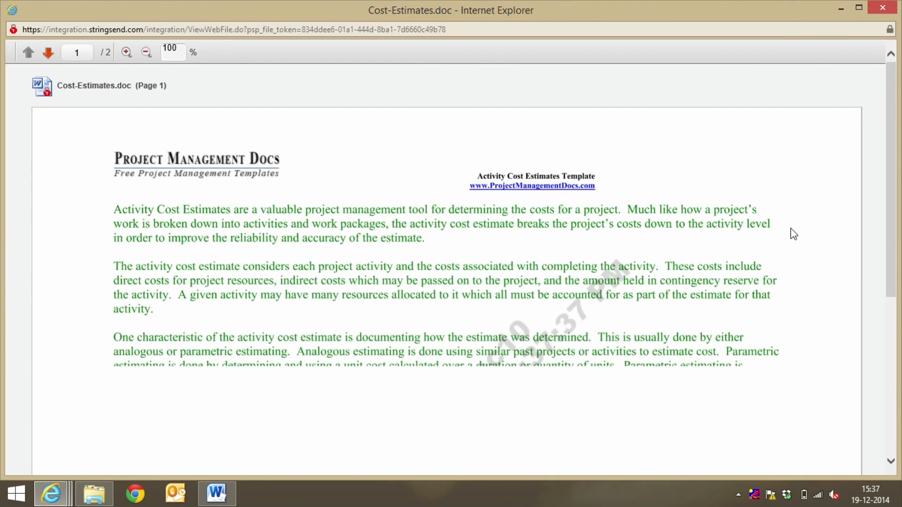
pyautogui.moveTo(894, 273); pyautogui.dragTo(894, 390)
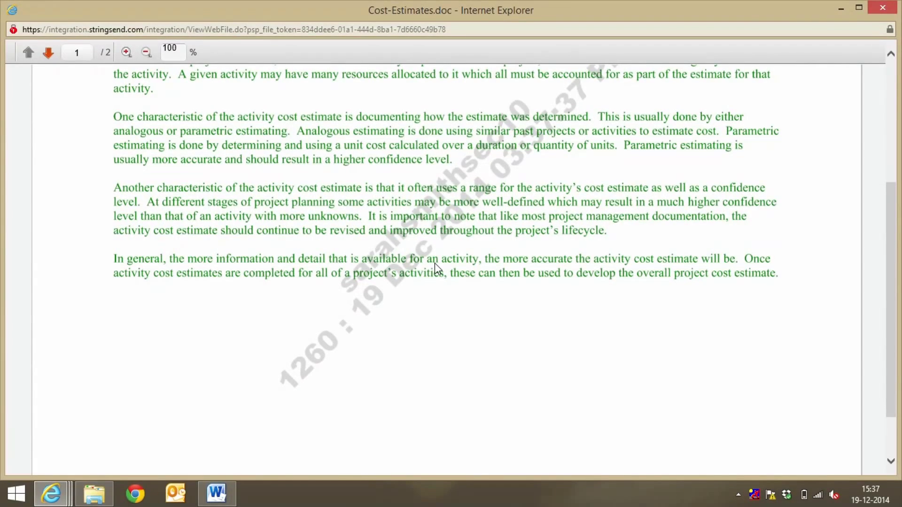
pyautogui.hotkey('alt', 'F4')
# Download, run and install FileSecure Lite, accepting the licence, then finish the installer
pyautogui.click(129, 422)
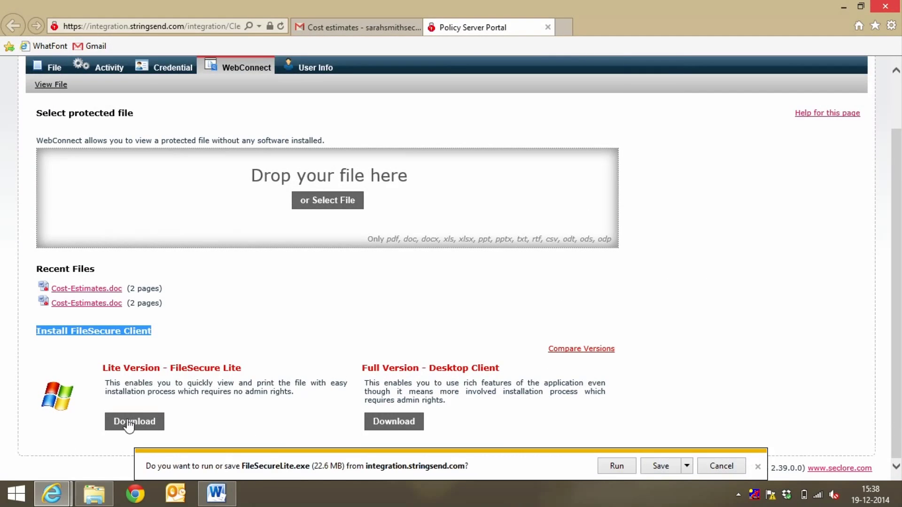
pyautogui.click(652, 468)
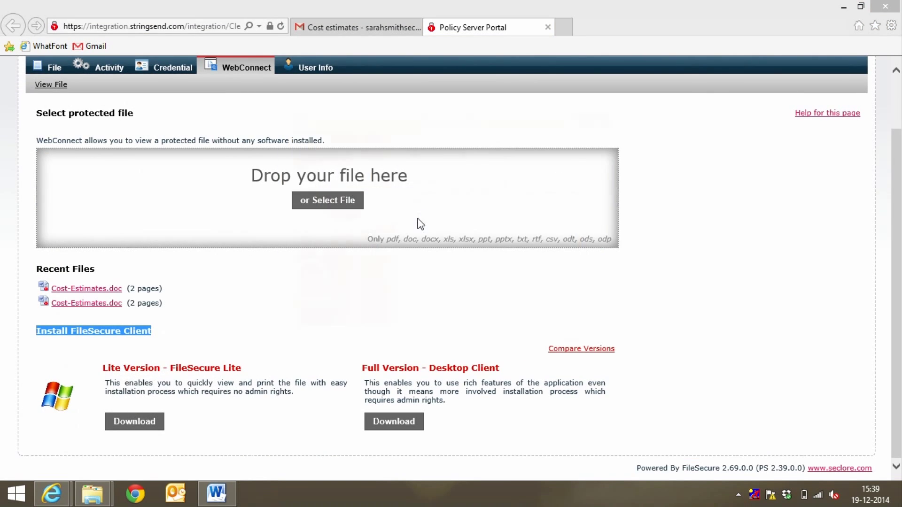
pyautogui.click(579, 351)
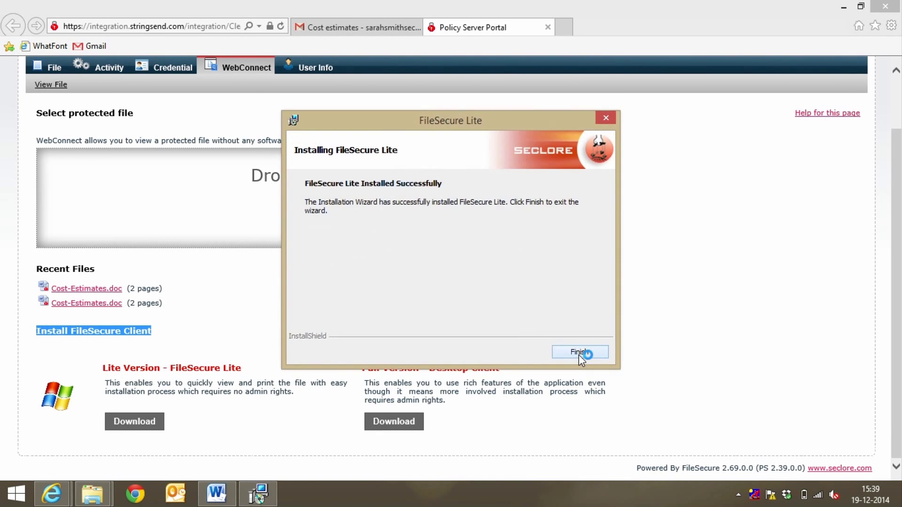
pyautogui.click(579, 354)
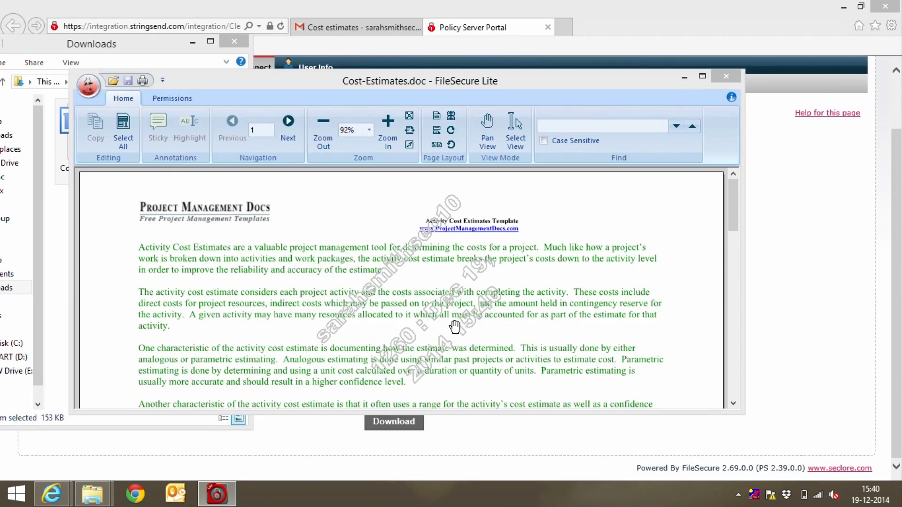
# Maximize the viewer, scroll Cost-Estimates.doc to page 2, and confirm LiteViewer and Edit allowed, Print denied
pyautogui.click(703, 76)
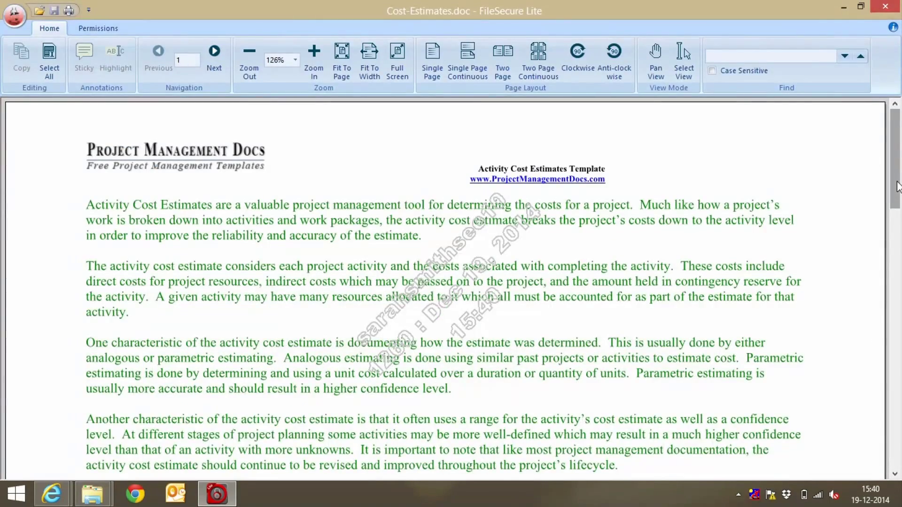
pyautogui.moveTo(897, 187); pyautogui.dragTo(868, 430)
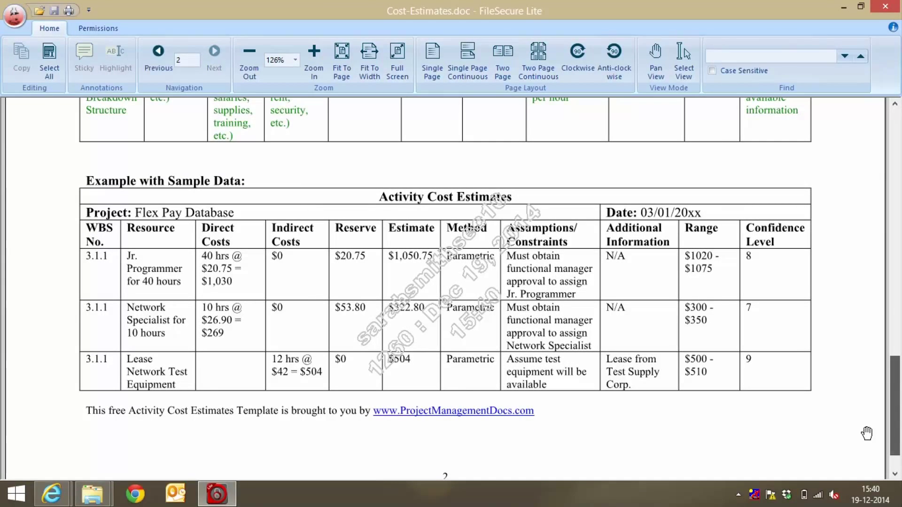
pyautogui.click(101, 32)
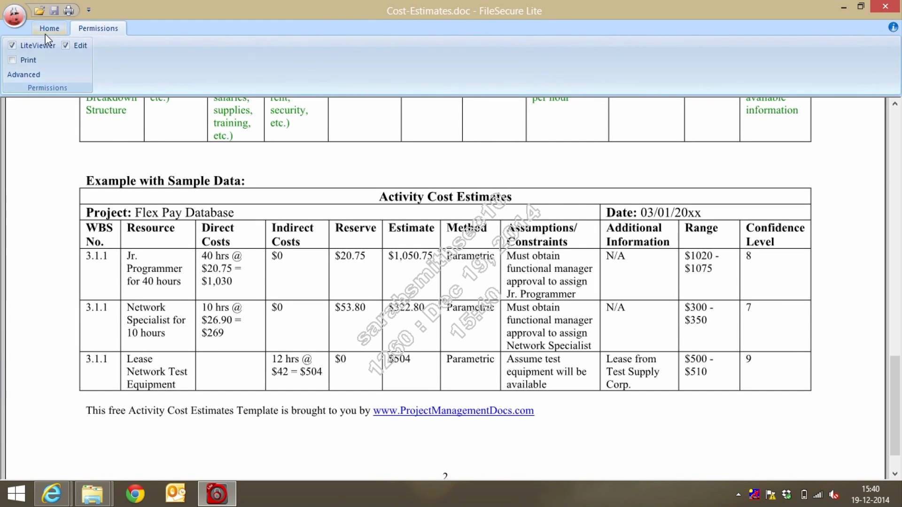